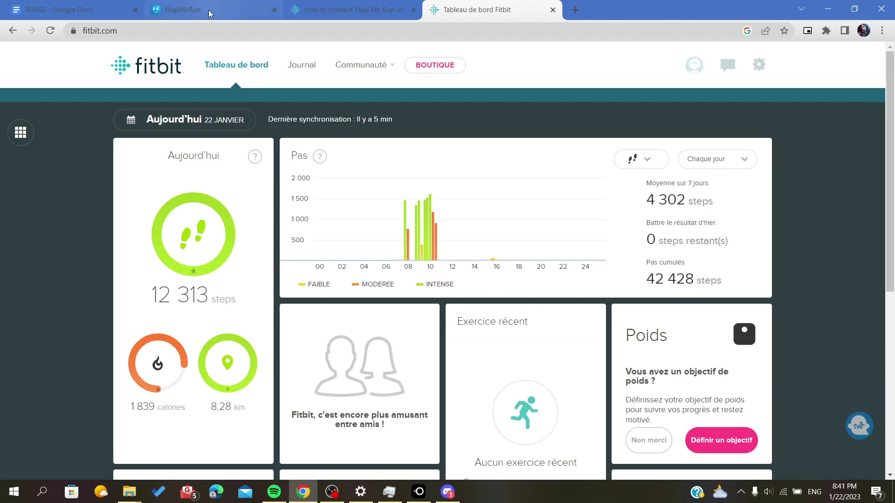
Load the MapMyRun dashboard for January 2023 with two workouts totalling 0.01 km.
{"action": "left_click", "coordinate": [190, 12]}
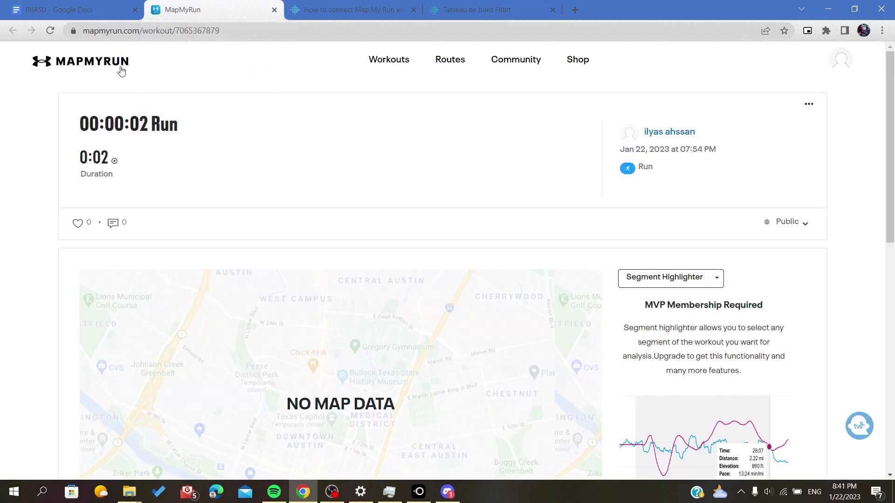
{"action": "left_click", "coordinate": [97, 70]}
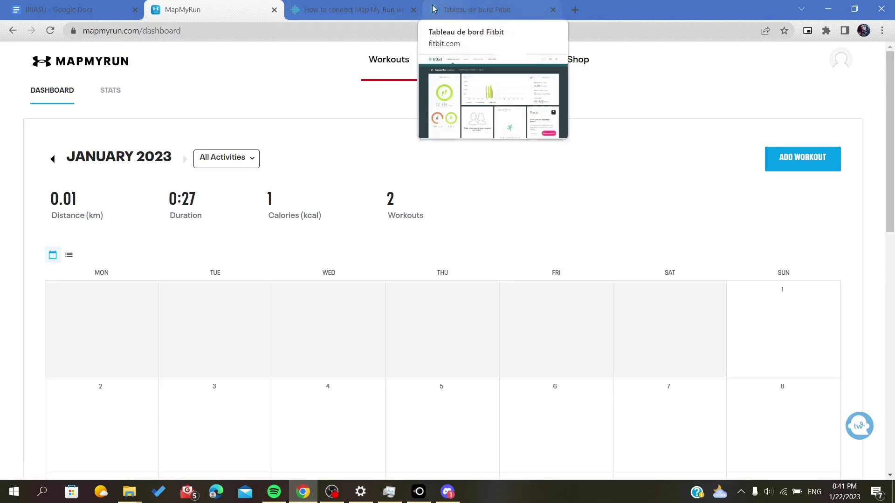
Switch to the forum thread on connecting MapMyRun and highlight its title.
{"action": "left_click", "coordinate": [350, 9]}
{"action": "scroll", "coordinate": [353, 144], "scroll_direction": "up", "scroll_amount": 5}
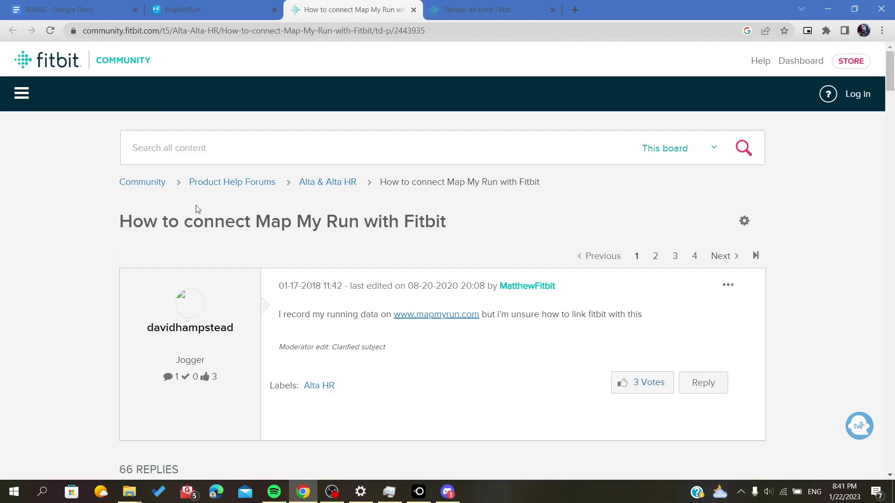
{"action": "left_click_drag", "start_coordinate": [122, 222], "coordinate": [248, 218]}
{"action": "left_click_drag", "start_coordinate": [109, 224], "coordinate": [450, 227]}
{"action": "scroll", "coordinate": [450, 230], "scroll_direction": "down", "scroll_amount": 4}
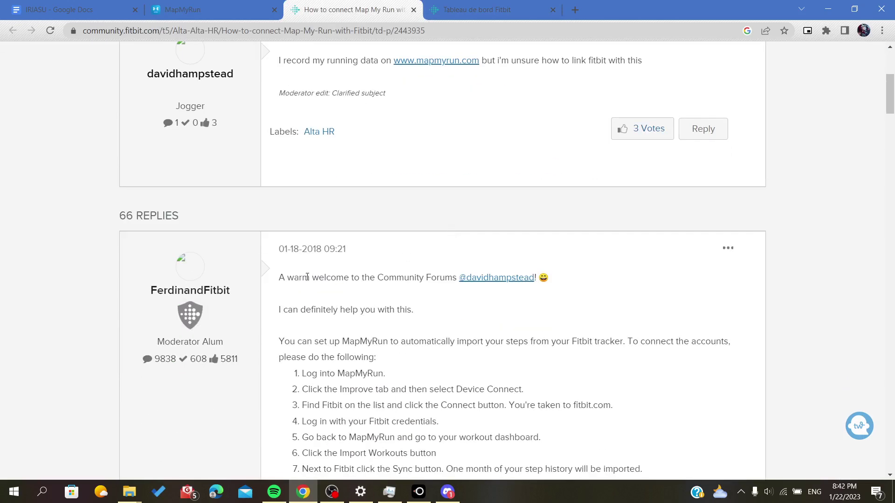
{"action": "scroll", "coordinate": [286, 345], "scroll_direction": "down", "scroll_amount": 1}
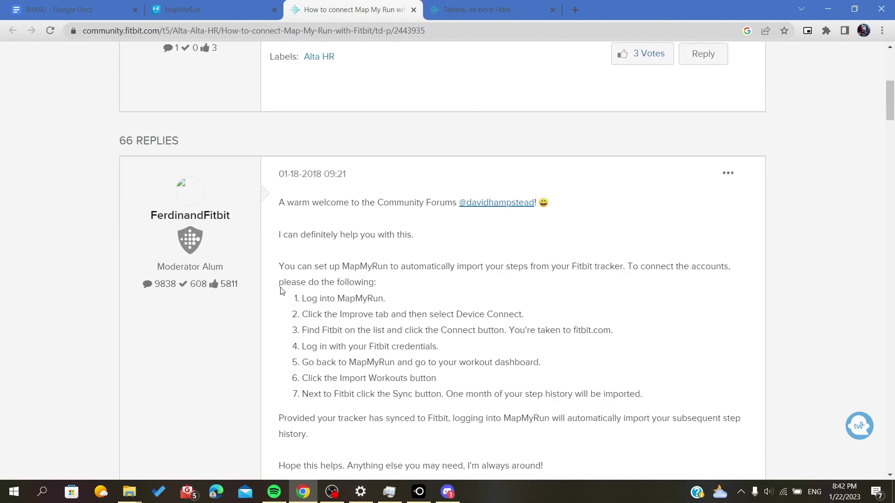
Read through the moderator's connection steps: MapMyRun login, Device Connect, finding Fitbit.
{"action": "mouse_move", "coordinate": [278, 286]}
{"action": "left_mouse_down"}
{"action": "mouse_move", "coordinate": [591, 386]}
{"action": "mouse_move", "coordinate": [654, 395]}
{"action": "left_mouse_up"}
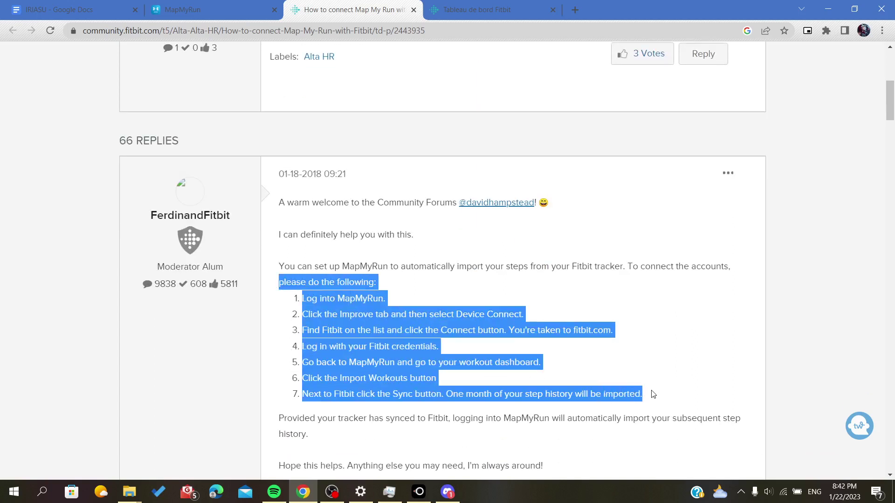
{"action": "left_click", "coordinate": [632, 327]}
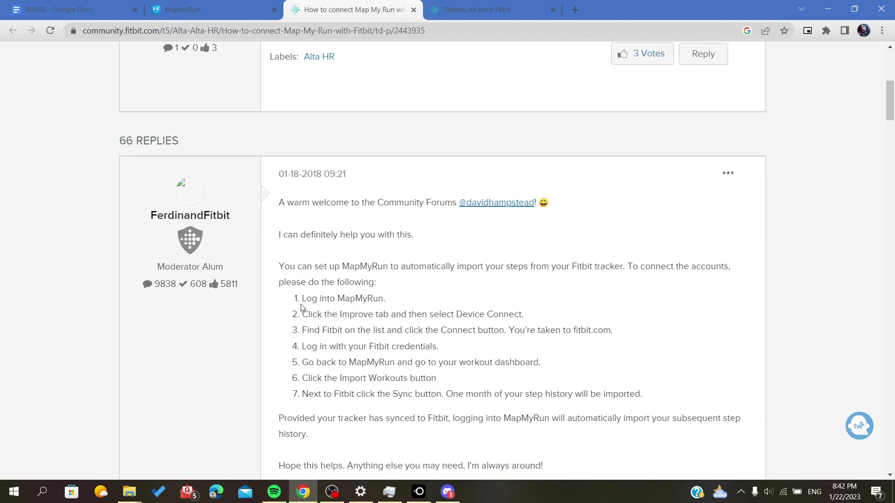
{"action": "left_click_drag", "start_coordinate": [302, 298], "coordinate": [394, 303]}
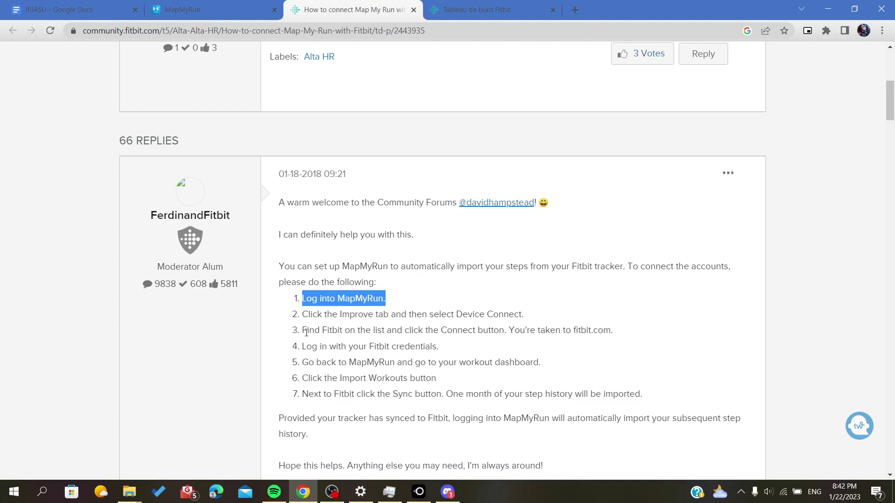
{"action": "left_click_drag", "start_coordinate": [301, 314], "coordinate": [540, 318]}
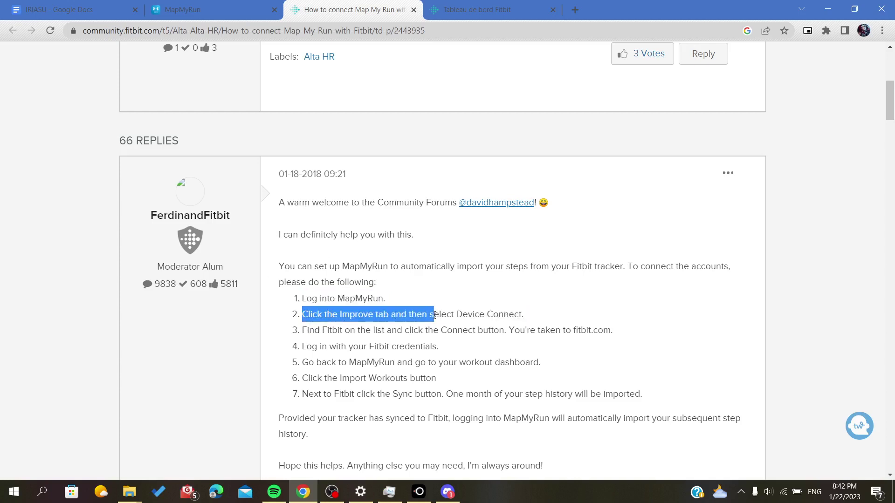
{"action": "scroll", "coordinate": [539, 319], "scroll_direction": "down", "scroll_amount": 1}
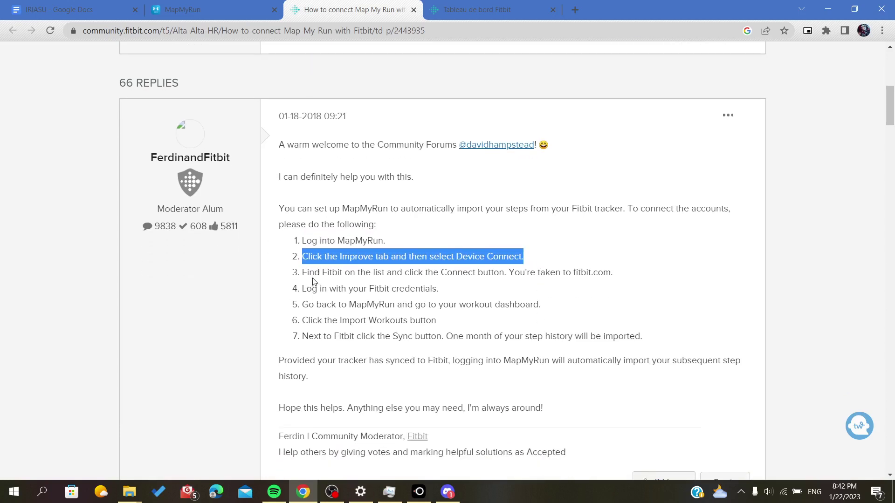
{"action": "left_click_drag", "start_coordinate": [308, 273], "coordinate": [492, 273]}
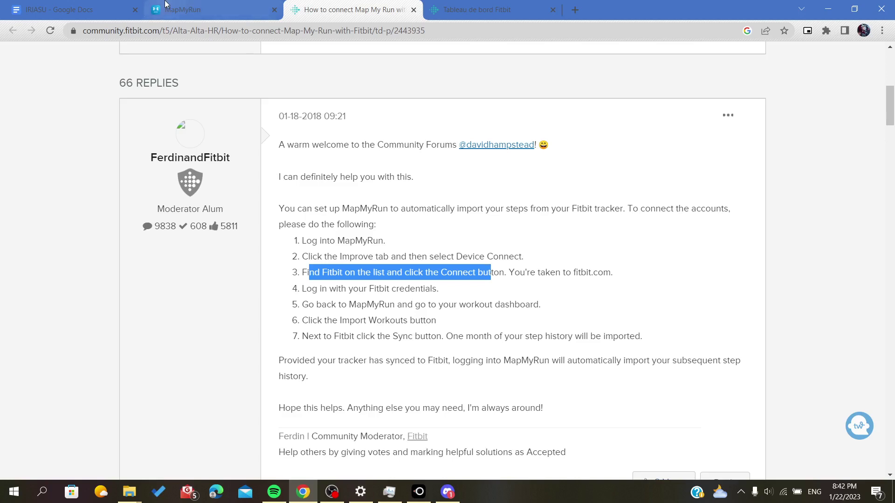
Open MapMyRun's Connected Apps settings and highlight the Samsung Health entry.
{"action": "left_click", "coordinate": [175, 11]}
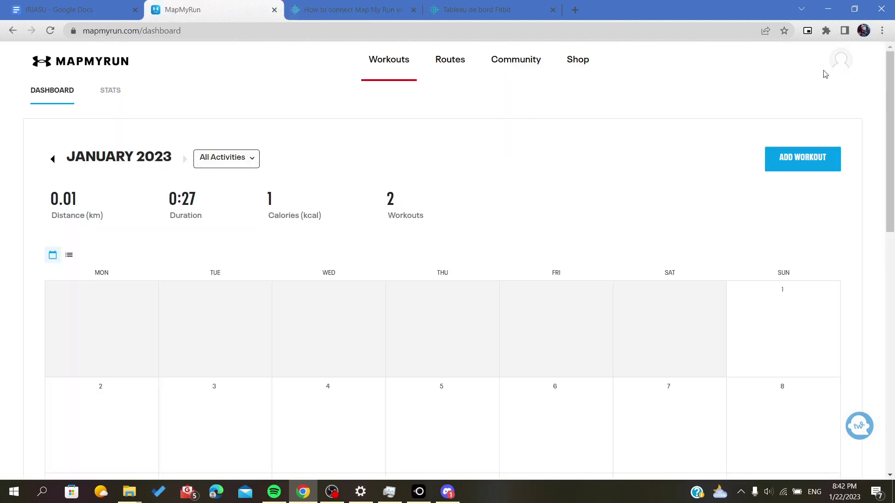
{"action": "mouse_move", "coordinate": [841, 60]}
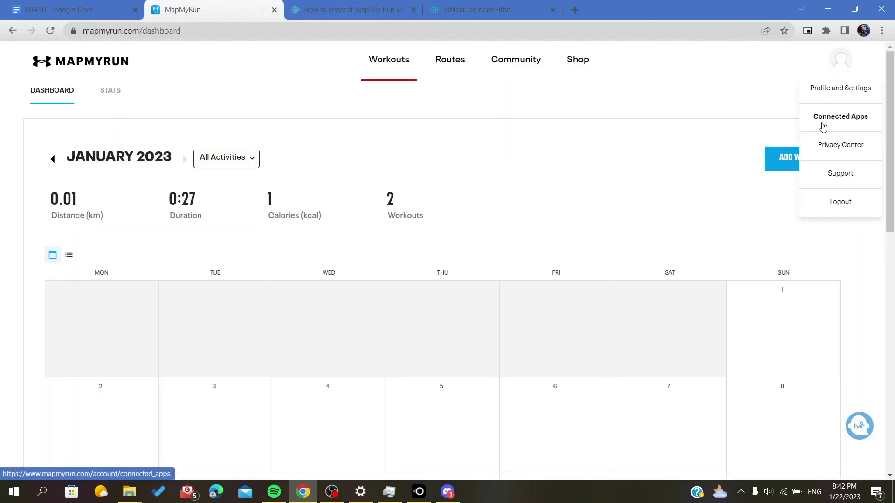
{"action": "left_click", "coordinate": [819, 119]}
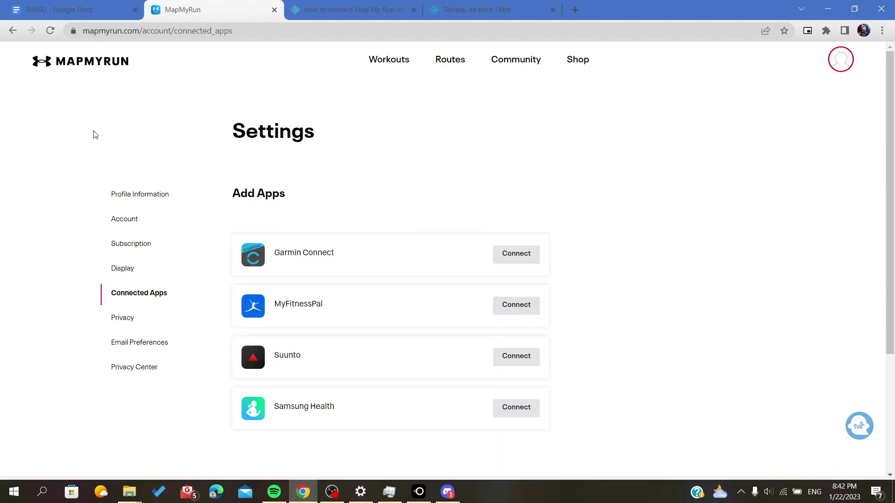
{"action": "scroll", "coordinate": [61, 264], "scroll_direction": "down", "scroll_amount": 2}
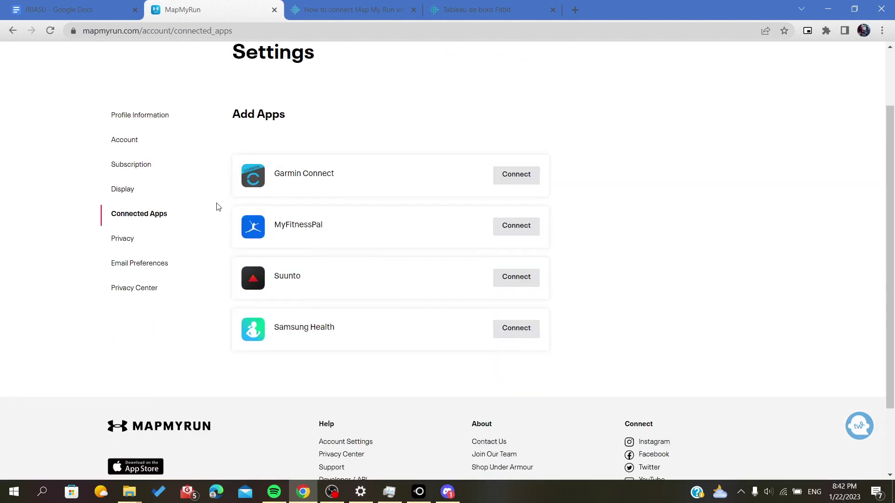
{"action": "left_click_drag", "start_coordinate": [231, 365], "coordinate": [340, 361]}
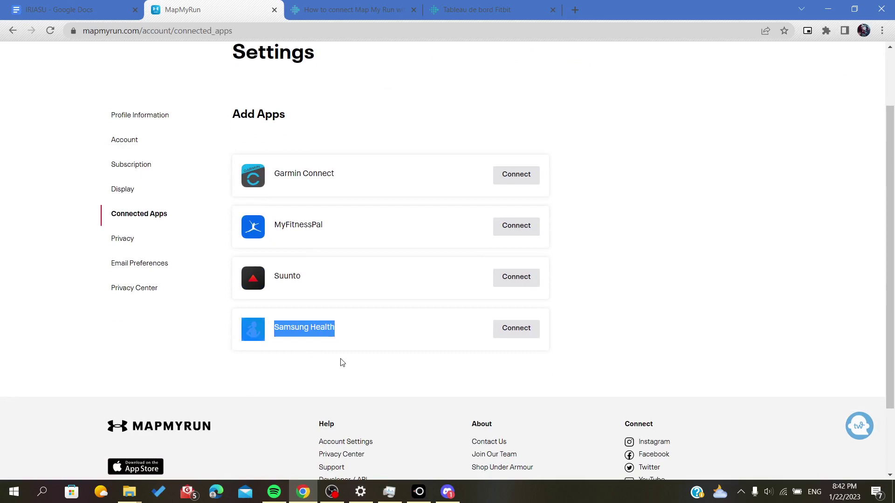
Compare the forum steps with the Connected Apps list, which has no Fitbit option.
{"action": "left_click", "coordinate": [330, 371]}
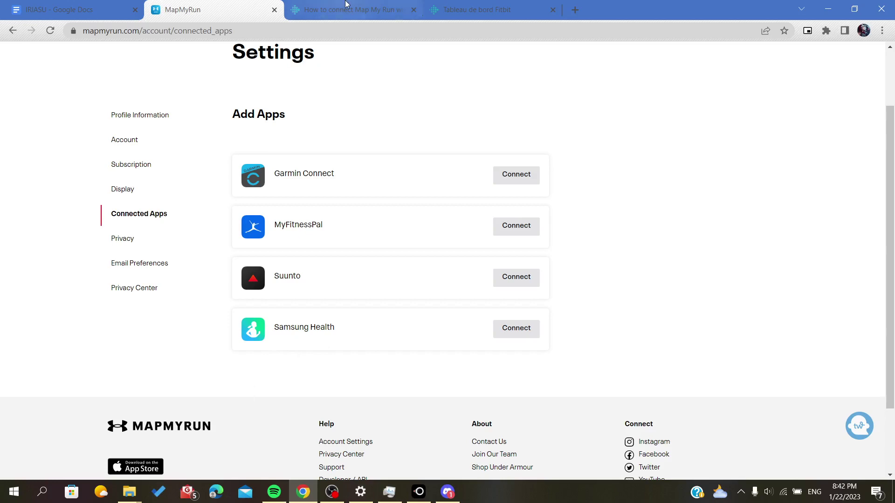
{"action": "left_click", "coordinate": [345, 8]}
{"action": "left_click", "coordinate": [207, 8]}
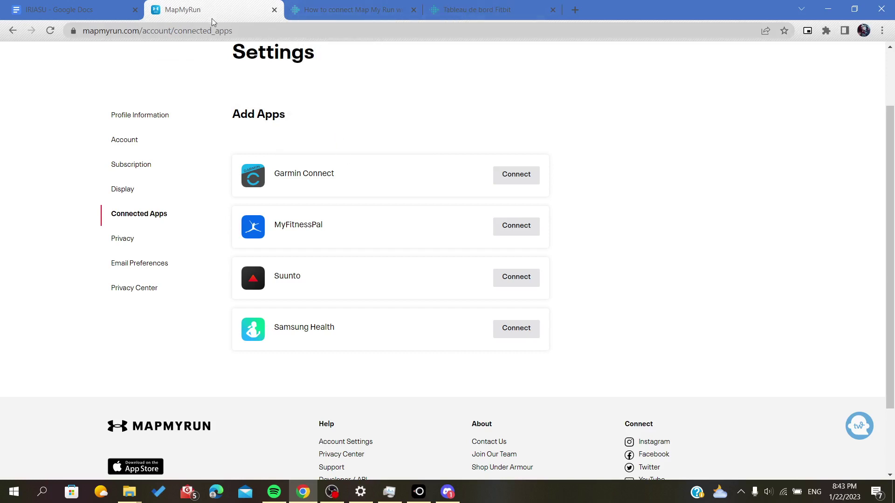
Show the French Fitbit dashboard with 12,313 steps and today's hourly steps chart.
{"action": "left_click", "coordinate": [464, 10]}
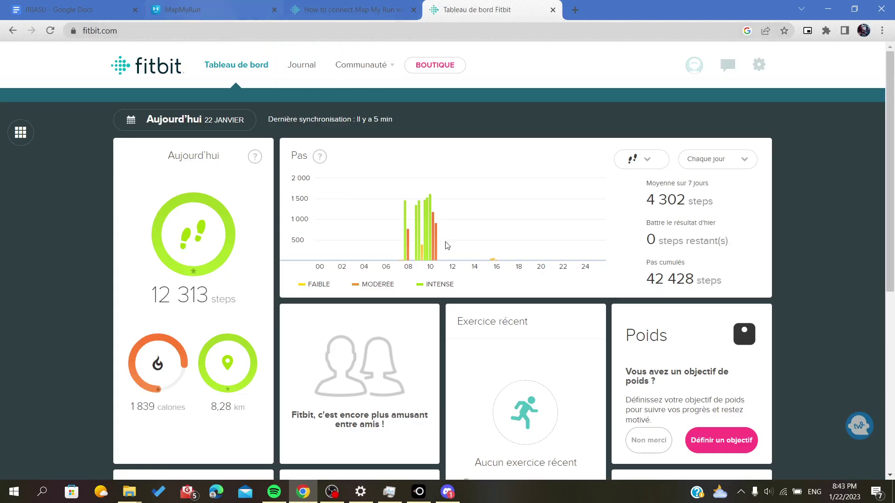
{"action": "scroll", "coordinate": [531, 310], "scroll_direction": "down", "scroll_amount": 2}
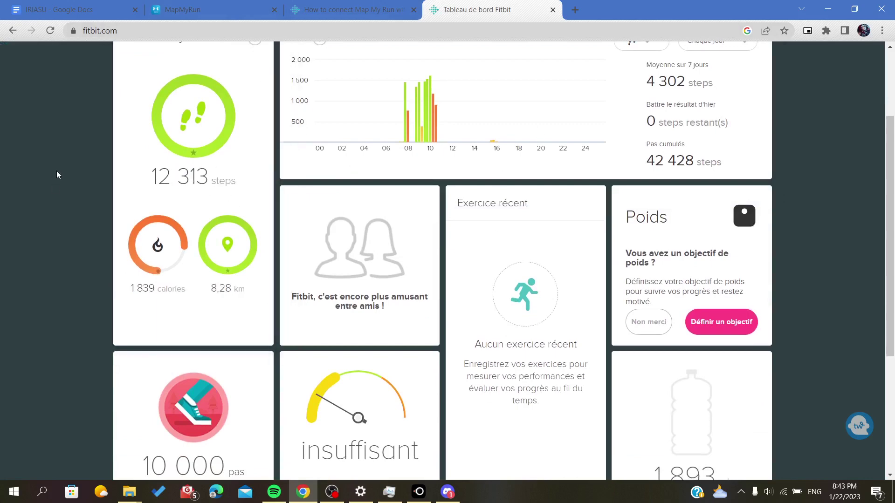
{"action": "scroll", "coordinate": [238, 155], "scroll_direction": "up", "scroll_amount": 1}
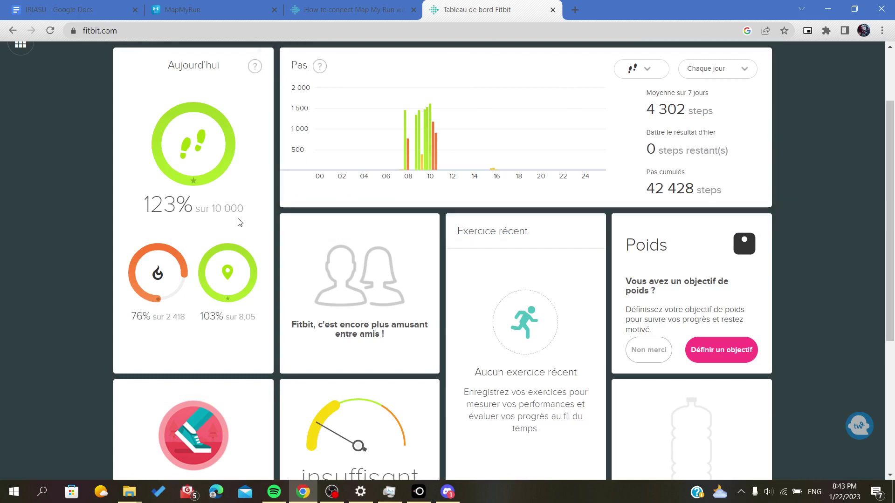
{"action": "left_click", "coordinate": [168, 16]}
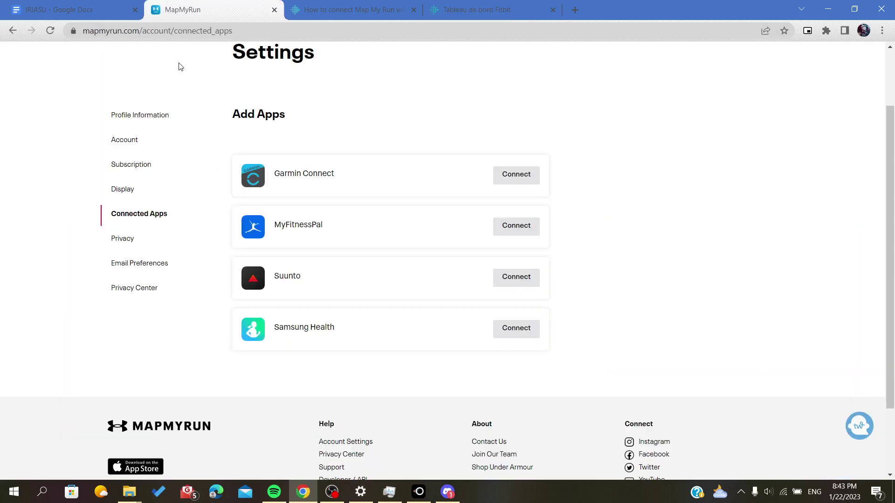
{"action": "scroll", "coordinate": [179, 66], "scroll_direction": "up", "scroll_amount": 2}
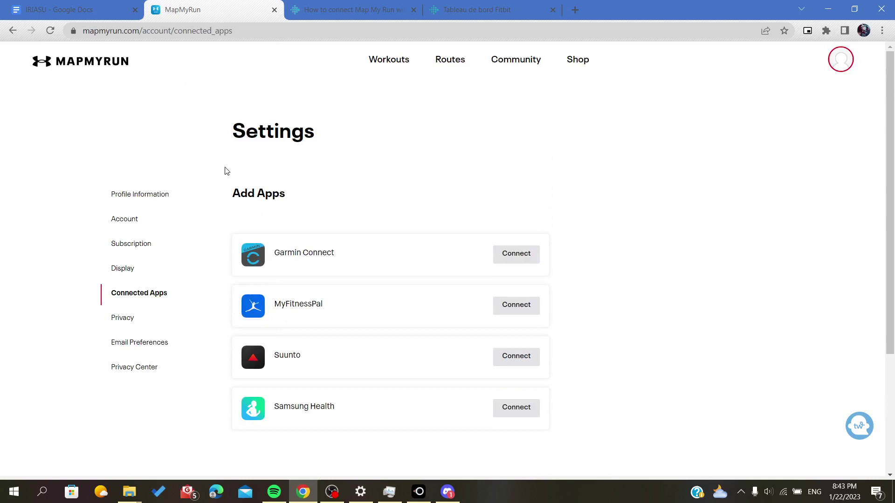
{"action": "key", "text": "ctrl+4"}
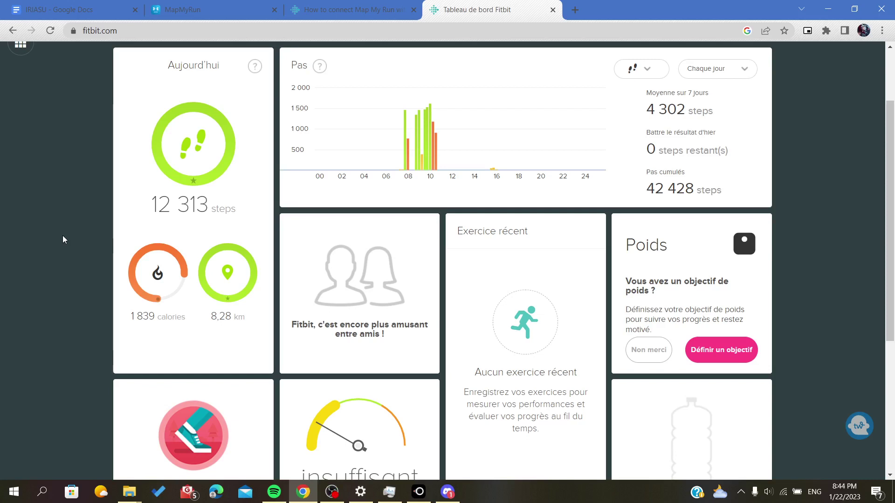
{"action": "scroll", "coordinate": [62, 239], "scroll_direction": "up", "scroll_amount": 2}
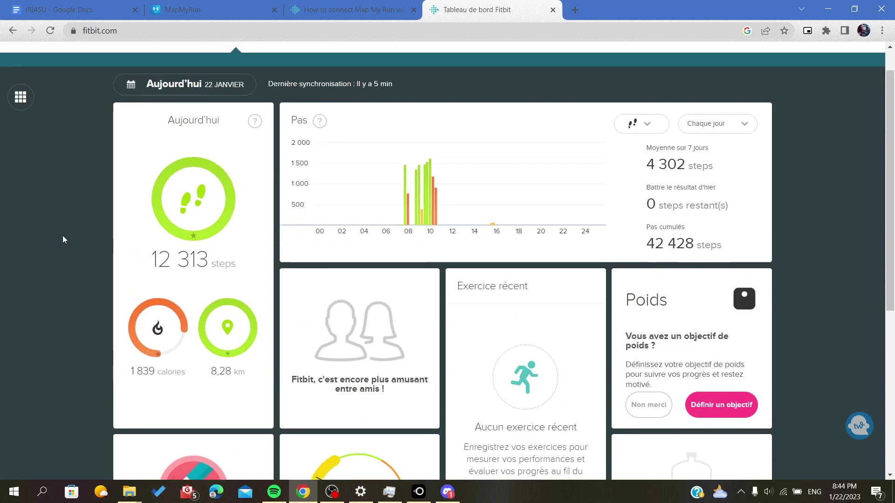